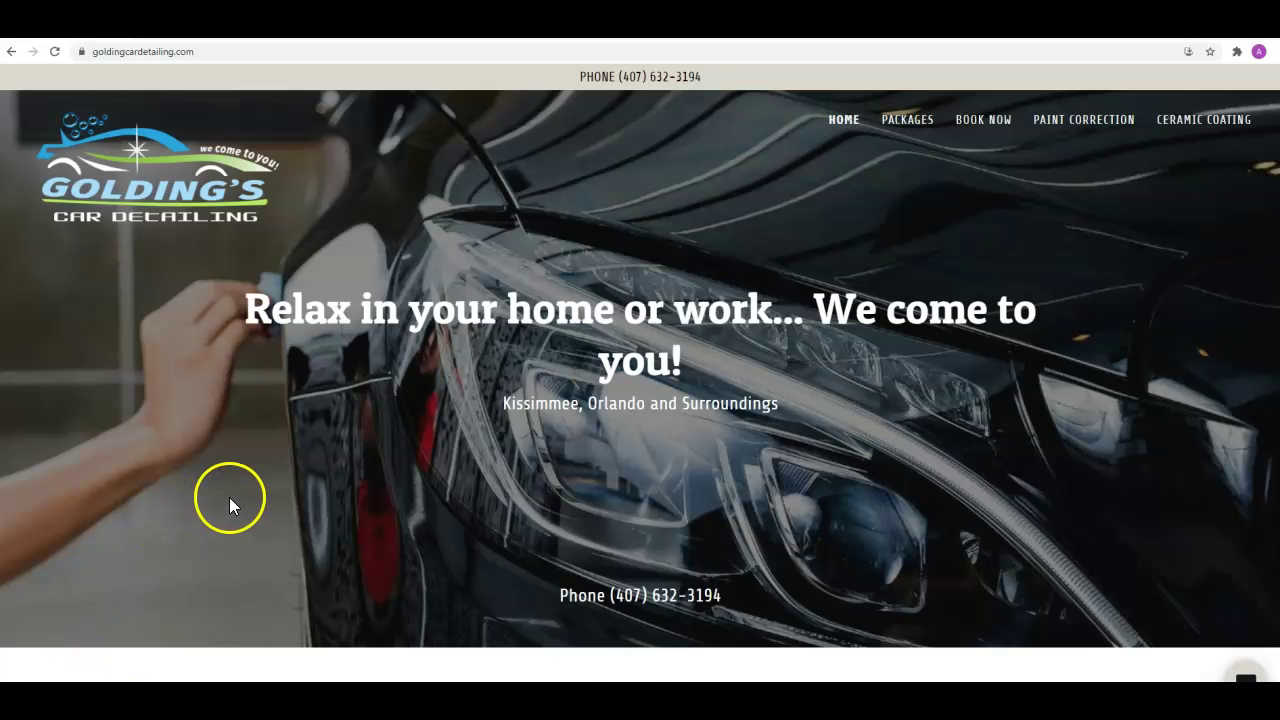
Review the Golding's Car Detailing homepage from the banner through the packages, reviews and photo gallery
{"action": "scroll", "coordinate": [229, 497], "scroll_direction": "down", "scroll_amount": 3}
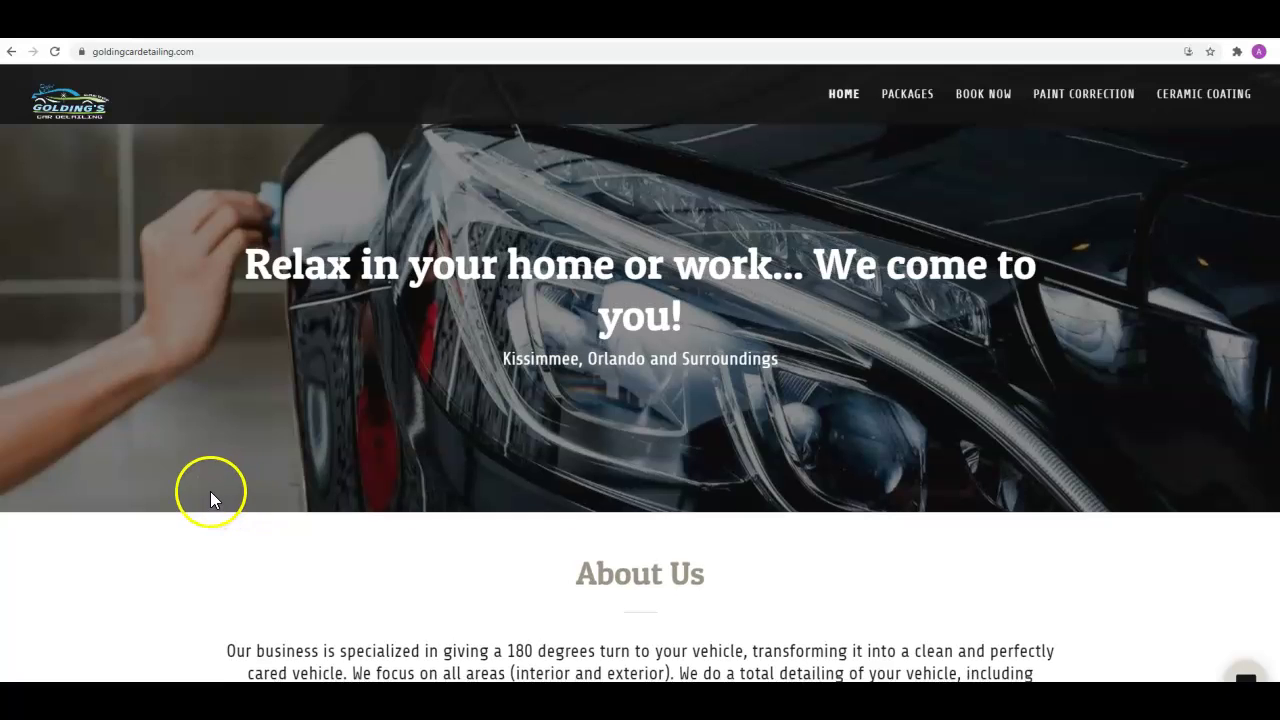
{"action": "scroll", "coordinate": [229, 495], "scroll_direction": "down", "scroll_amount": 5}
{"action": "scroll", "coordinate": [229, 495], "scroll_direction": "down", "scroll_amount": 7}
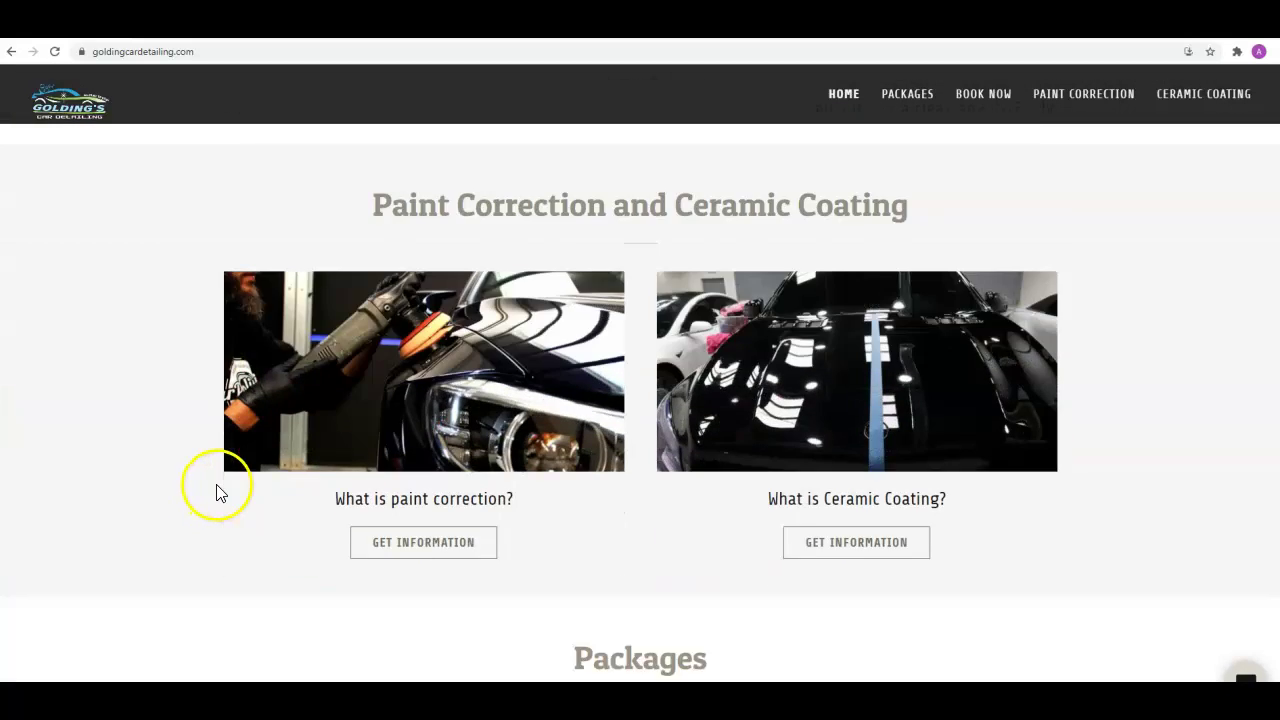
{"action": "scroll", "coordinate": [217, 492], "scroll_direction": "down", "scroll_amount": 8}
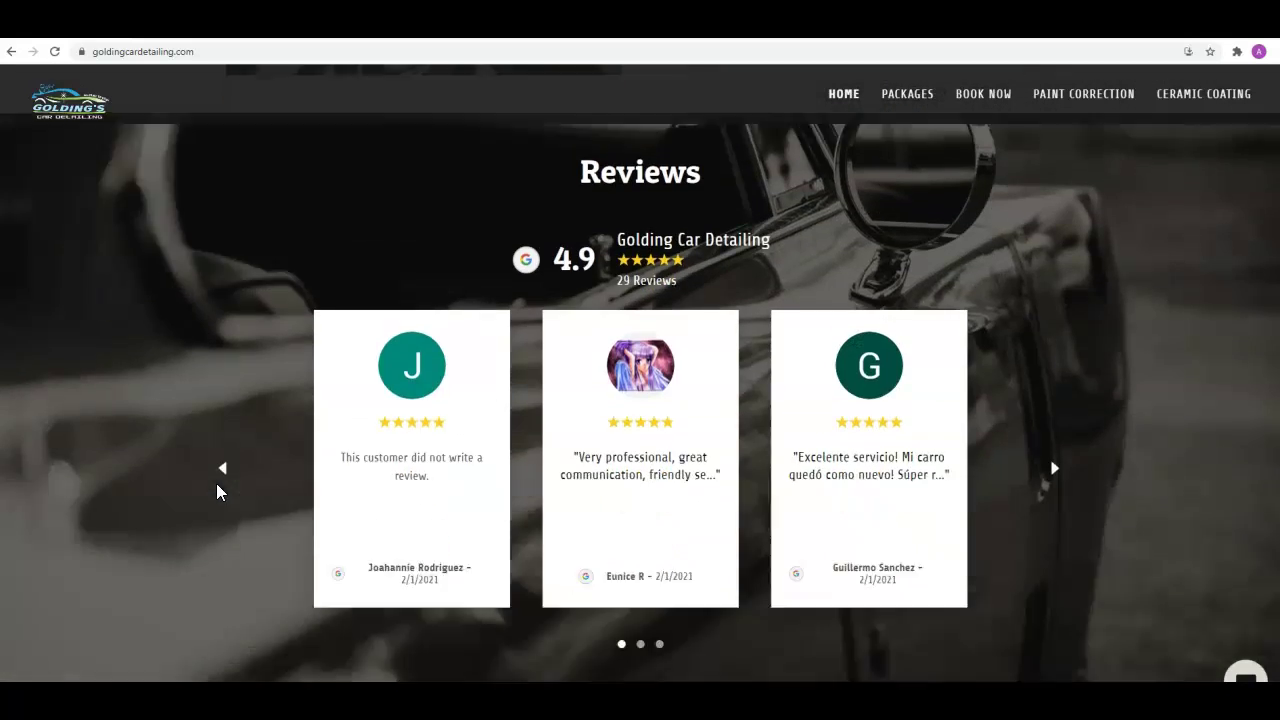
{"action": "scroll", "coordinate": [212, 492], "scroll_direction": "down", "scroll_amount": 8}
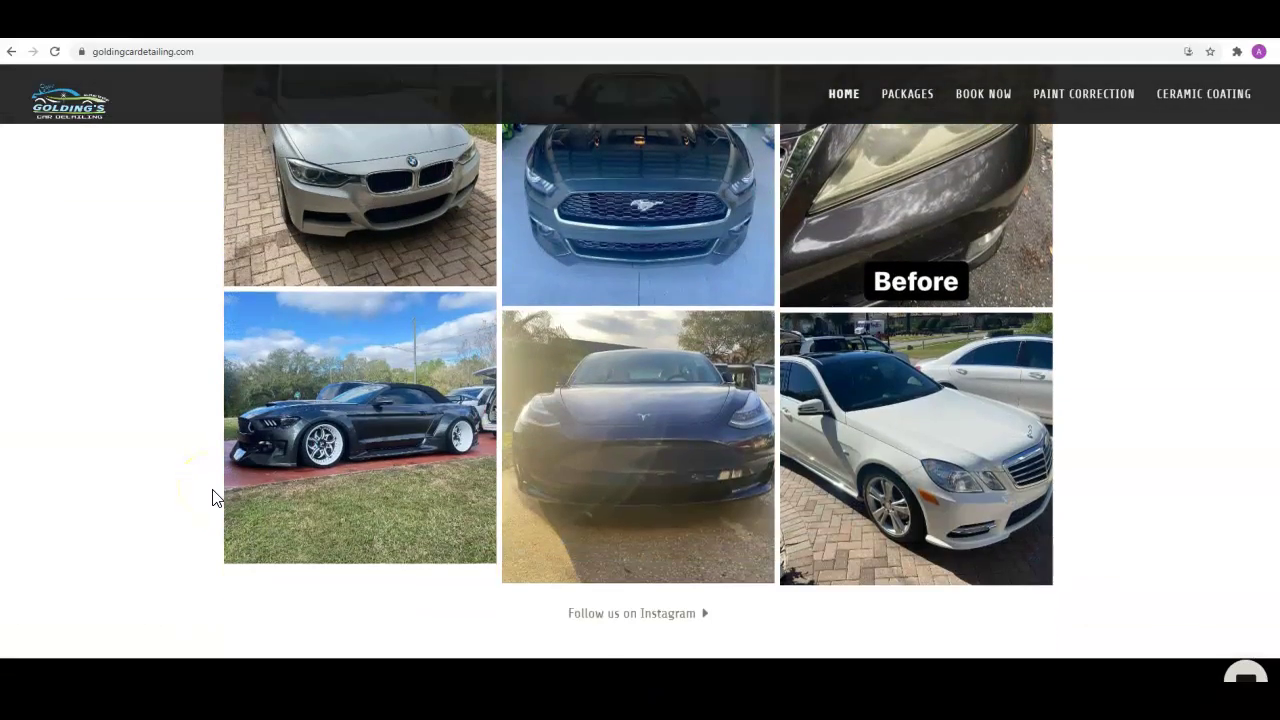
{"action": "scroll", "coordinate": [212, 492], "scroll_direction": "up", "scroll_amount": 10}
{"action": "scroll", "coordinate": [213, 490], "scroll_direction": "up", "scroll_amount": 12}
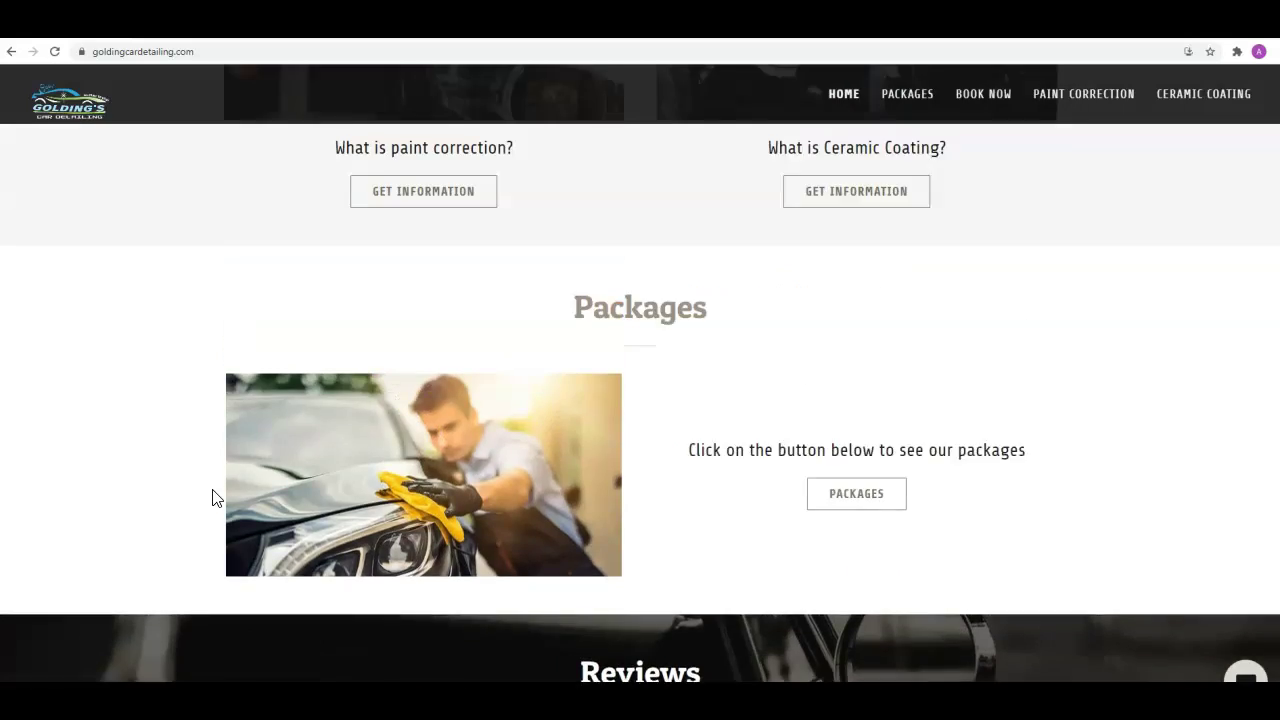
{"action": "scroll", "coordinate": [216, 497], "scroll_direction": "up", "scroll_amount": 3}
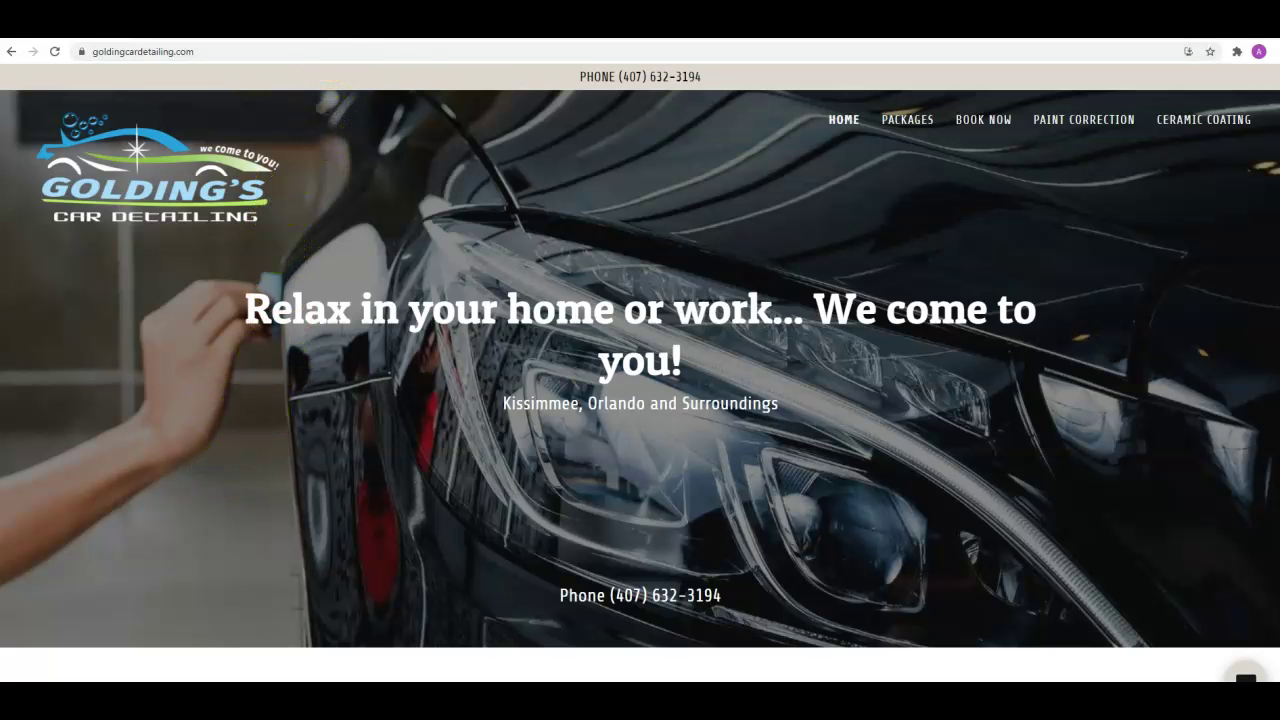
Switch to the Car Spa Orlando website and review its homepage, including the services, gift cards and contact sections
{"action": "left_click", "coordinate": [275, 30]}
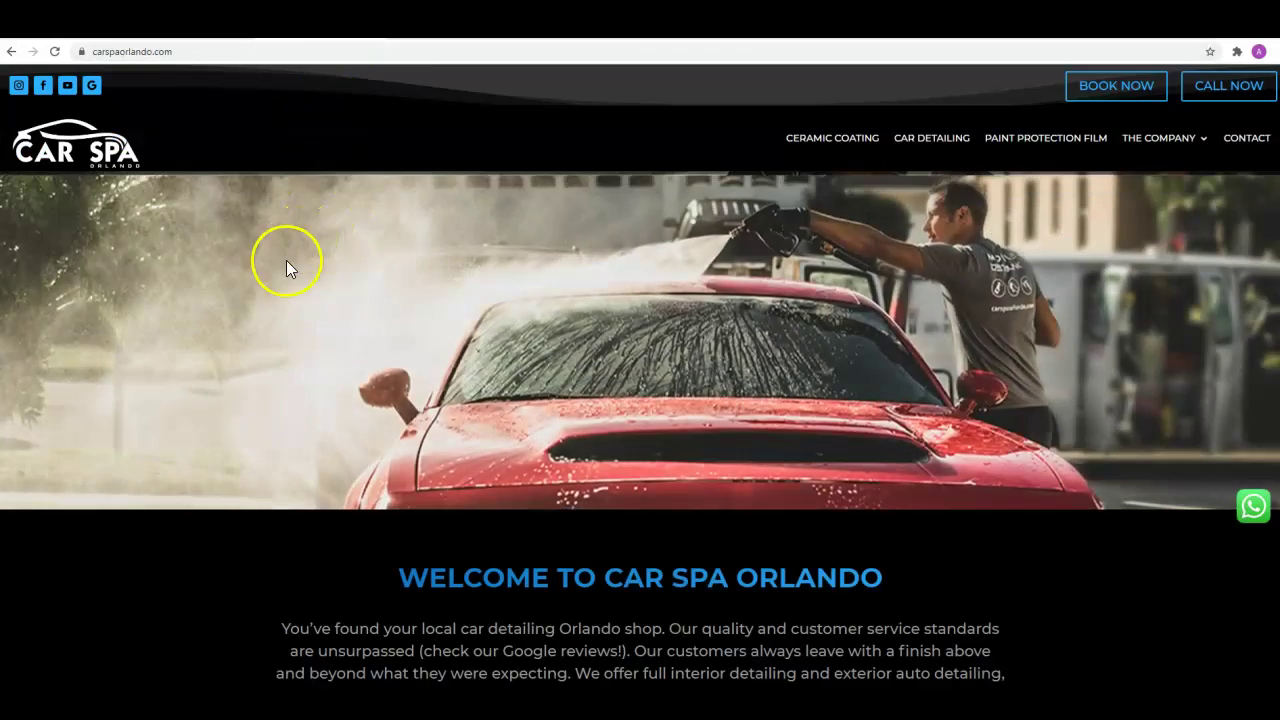
{"action": "scroll", "coordinate": [254, 313], "scroll_direction": "down", "scroll_amount": 2}
{"action": "scroll", "coordinate": [236, 344], "scroll_direction": "down", "scroll_amount": 2}
{"action": "scroll", "coordinate": [223, 369], "scroll_direction": "down", "scroll_amount": 8}
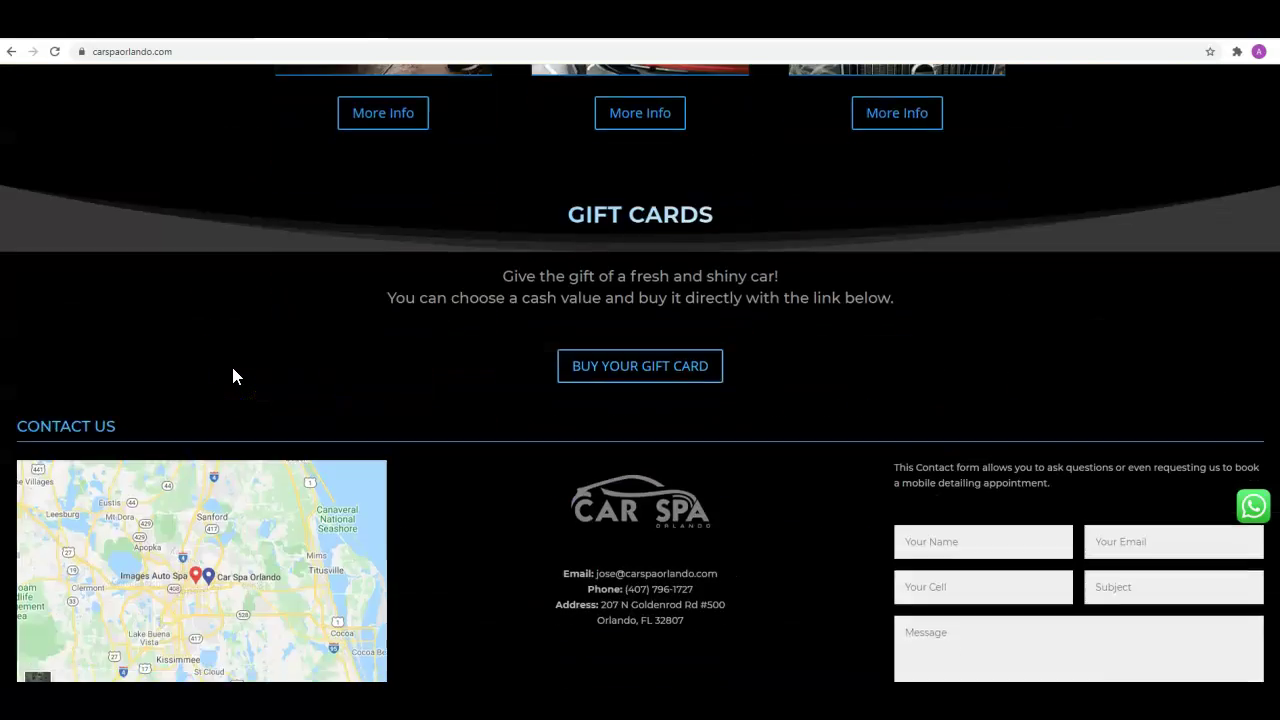
{"action": "scroll", "coordinate": [231, 363], "scroll_direction": "down", "scroll_amount": 2}
{"action": "scroll", "coordinate": [462, 488], "scroll_direction": "up", "scroll_amount": 3}
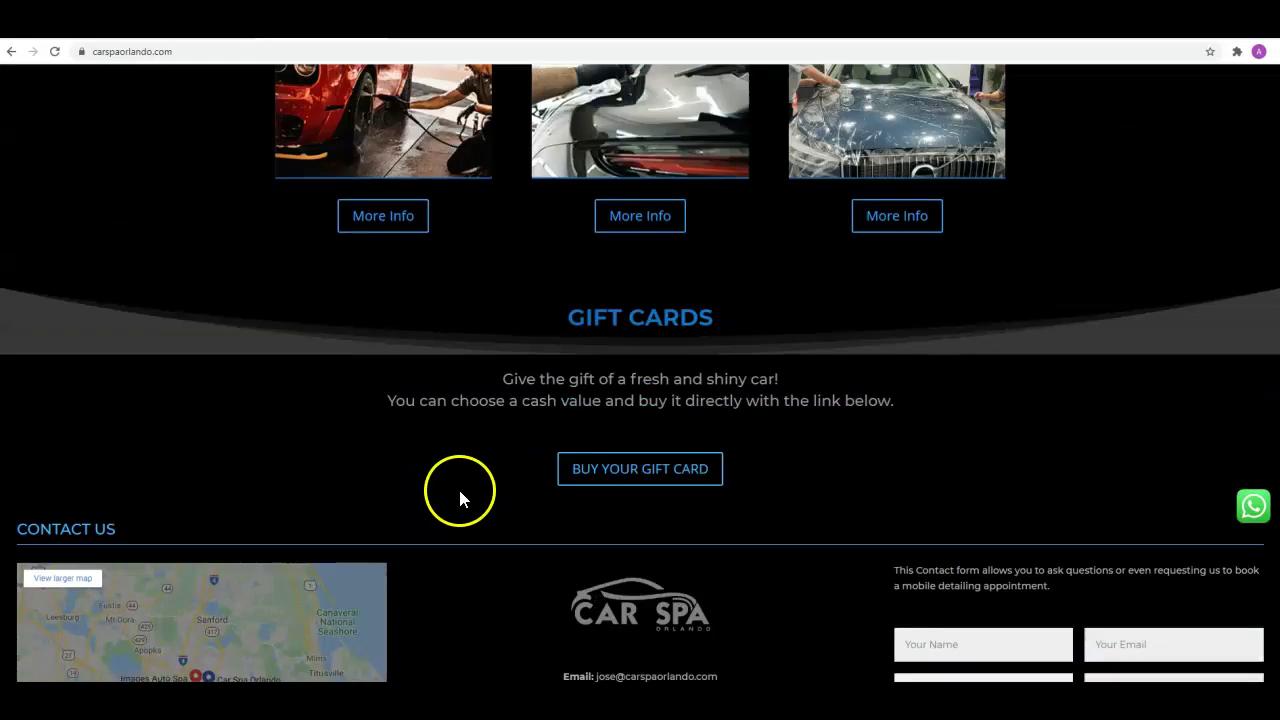
{"action": "scroll", "coordinate": [440, 498], "scroll_direction": "up", "scroll_amount": 3}
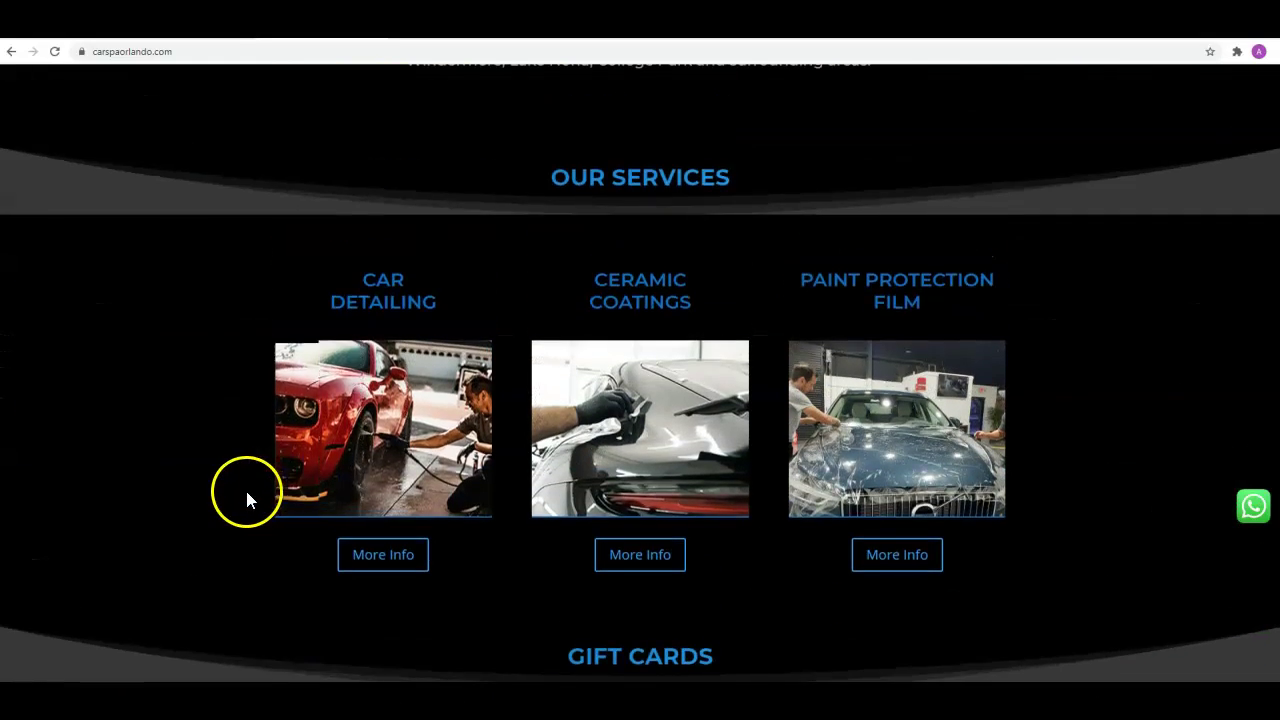
{"action": "scroll", "coordinate": [245, 487], "scroll_direction": "up", "scroll_amount": 10}
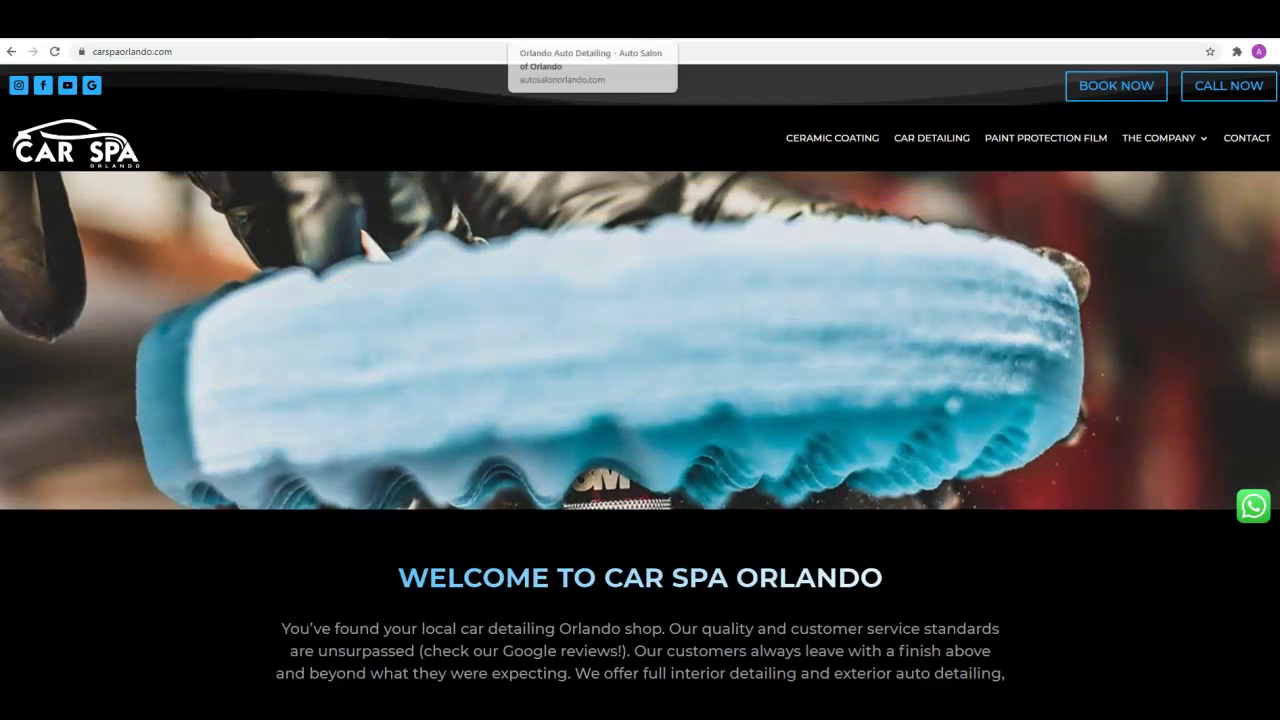
Switch to the Auto Salon of Orlando website and review its homepage, including the services, client reviews and contact form
{"action": "left_click", "coordinate": [551, 63]}
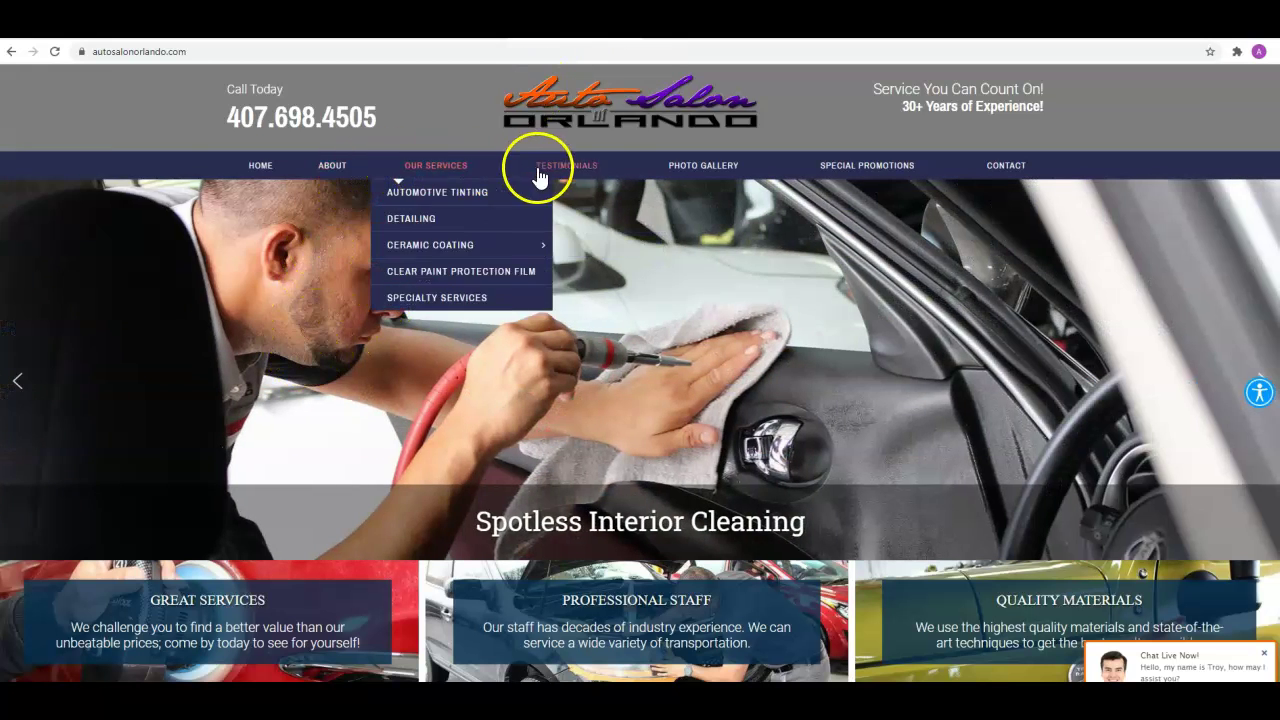
{"action": "scroll", "coordinate": [472, 376], "scroll_direction": "down", "scroll_amount": 2}
{"action": "scroll", "coordinate": [443, 443], "scroll_direction": "down", "scroll_amount": 3}
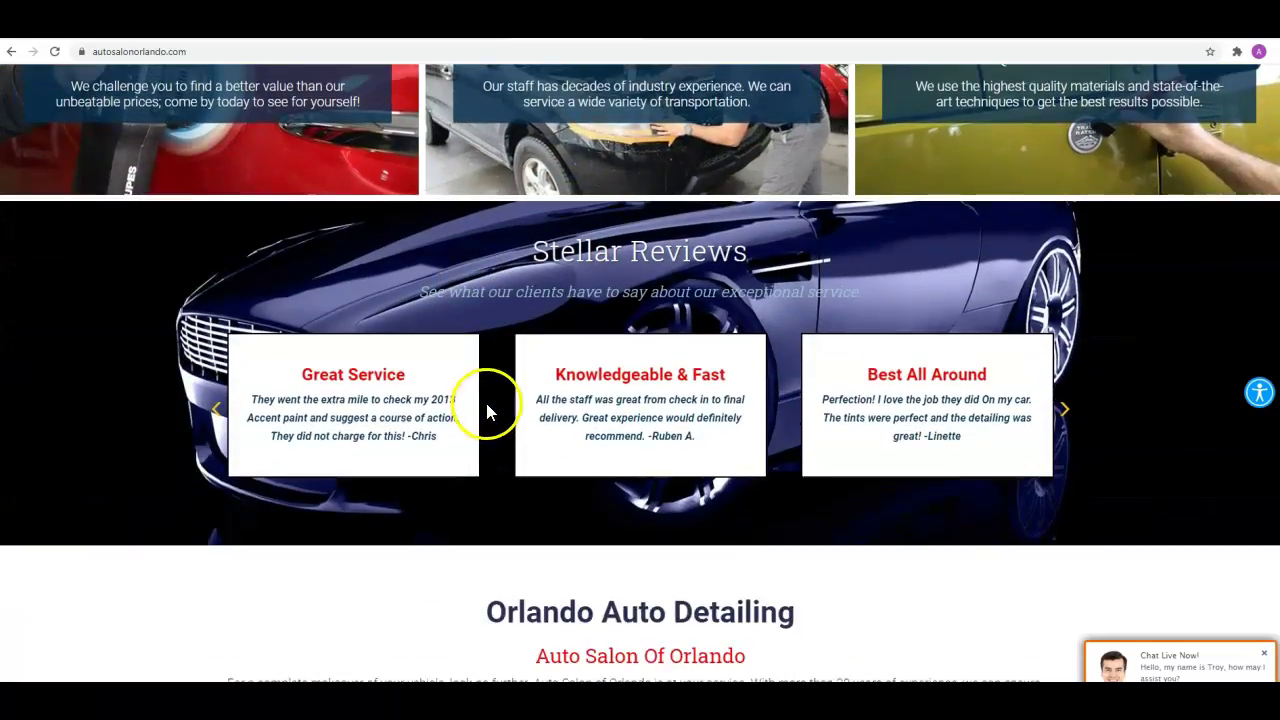
{"action": "scroll", "coordinate": [488, 410], "scroll_direction": "down", "scroll_amount": 10}
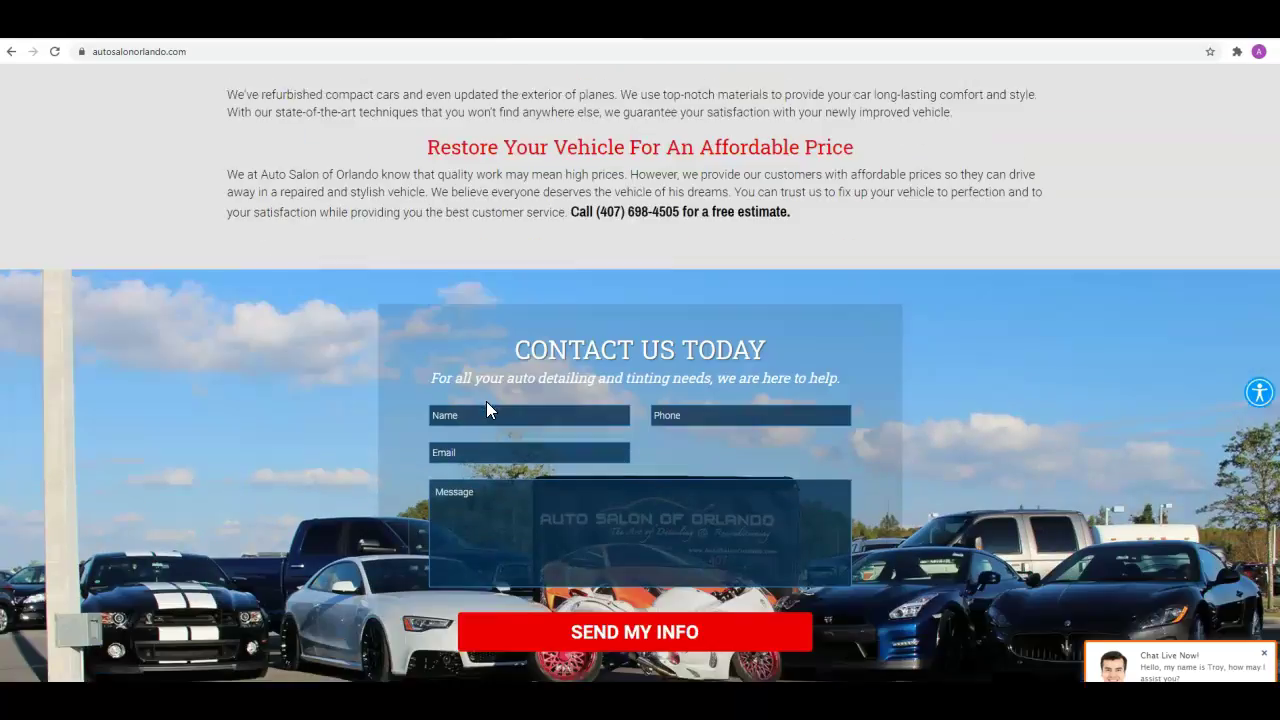
{"action": "scroll", "coordinate": [486, 401], "scroll_direction": "down", "scroll_amount": 2}
{"action": "scroll", "coordinate": [475, 418], "scroll_direction": "up", "scroll_amount": 7}
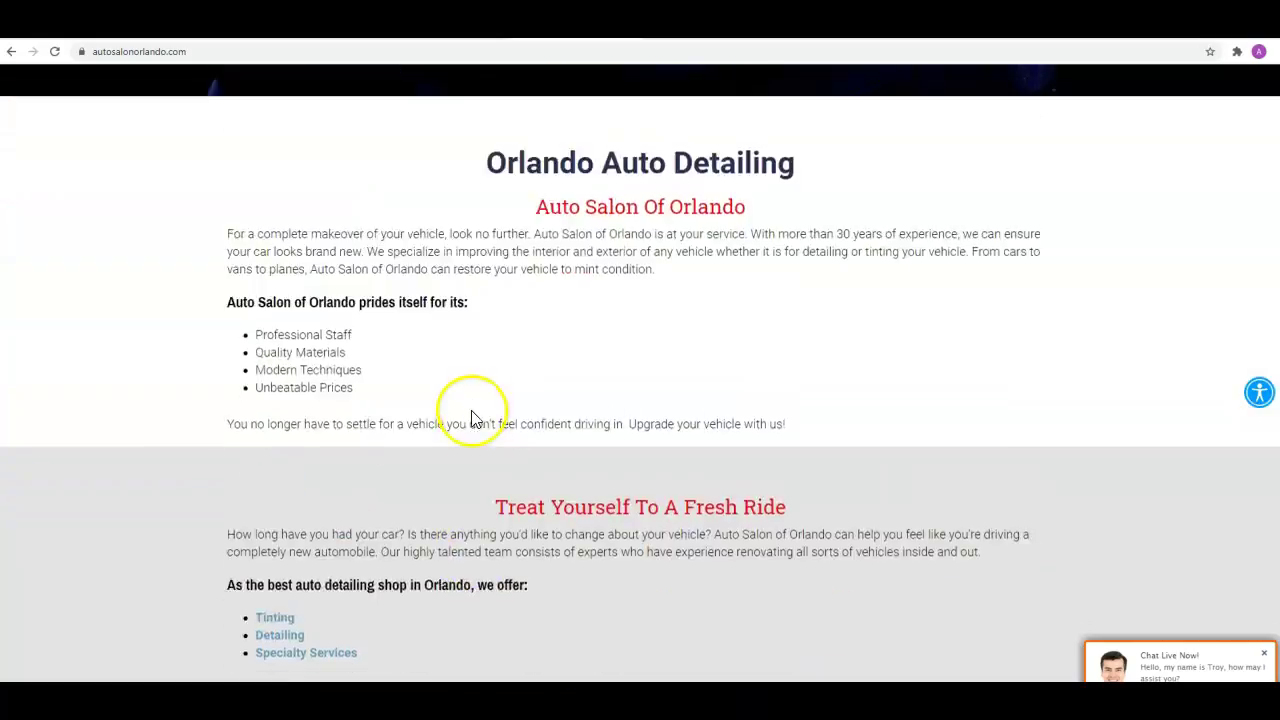
{"action": "scroll", "coordinate": [475, 418], "scroll_direction": "up", "scroll_amount": 9}
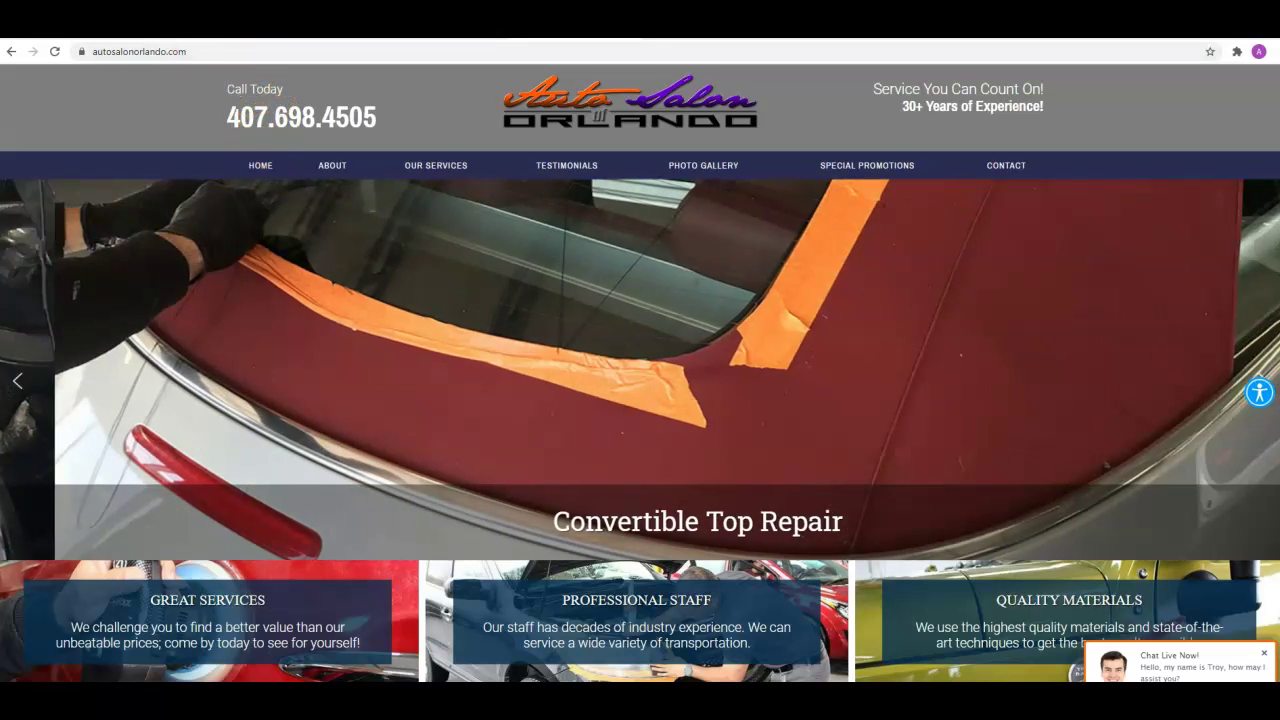
Switch to Ahrefs and examine the organic keywords report for carspaorlando.com, returning to the site's overview
{"action": "key", "text": "ctrl+Tab"}
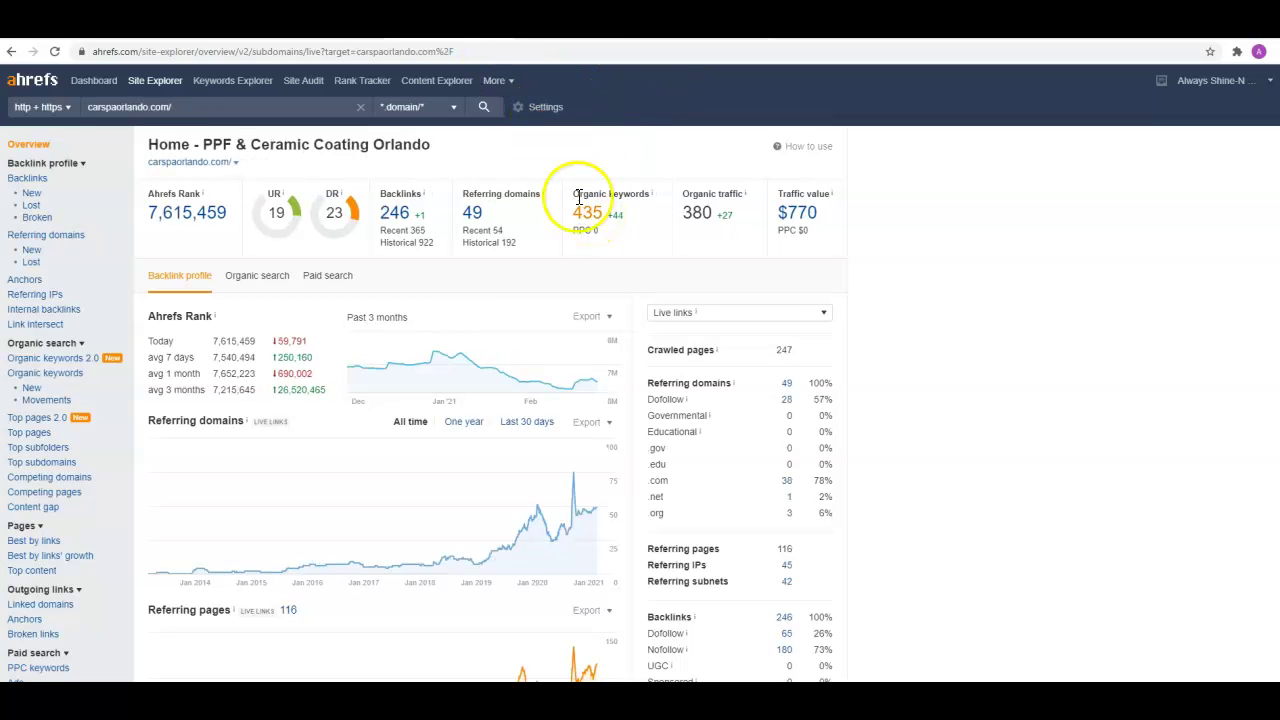
{"action": "left_click", "coordinate": [586, 216]}
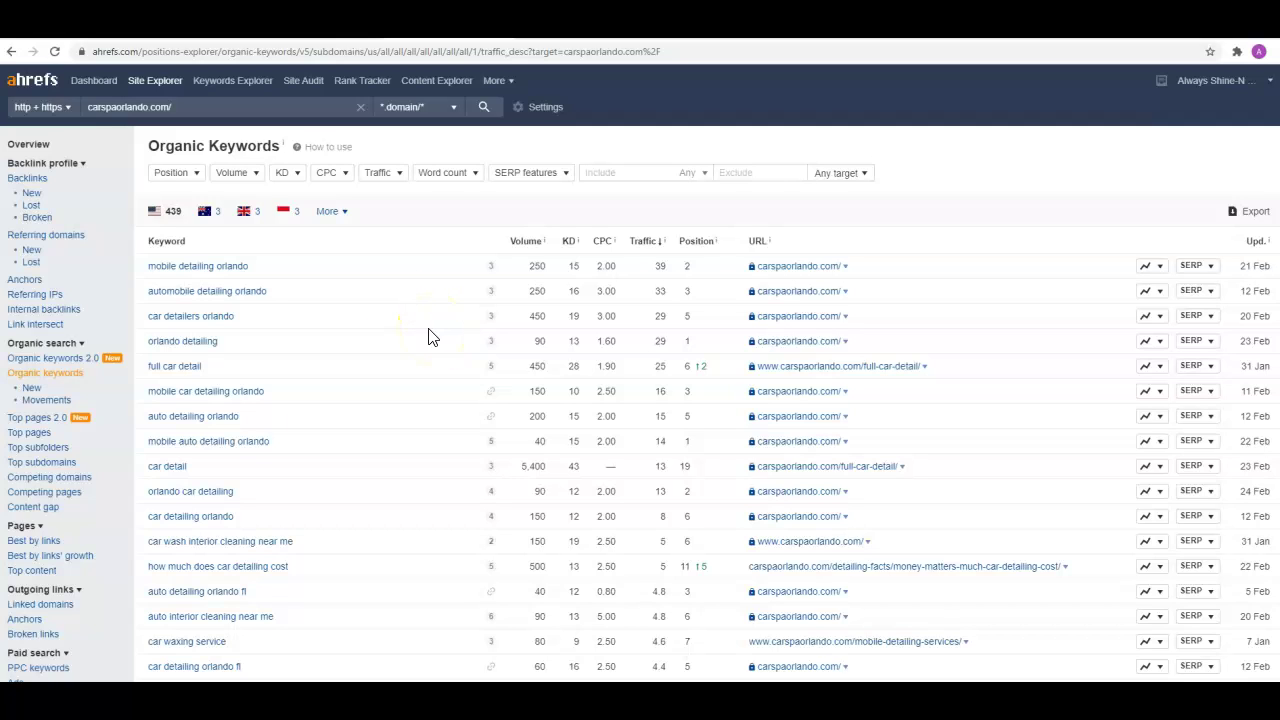
{"action": "left_click", "coordinate": [30, 145]}
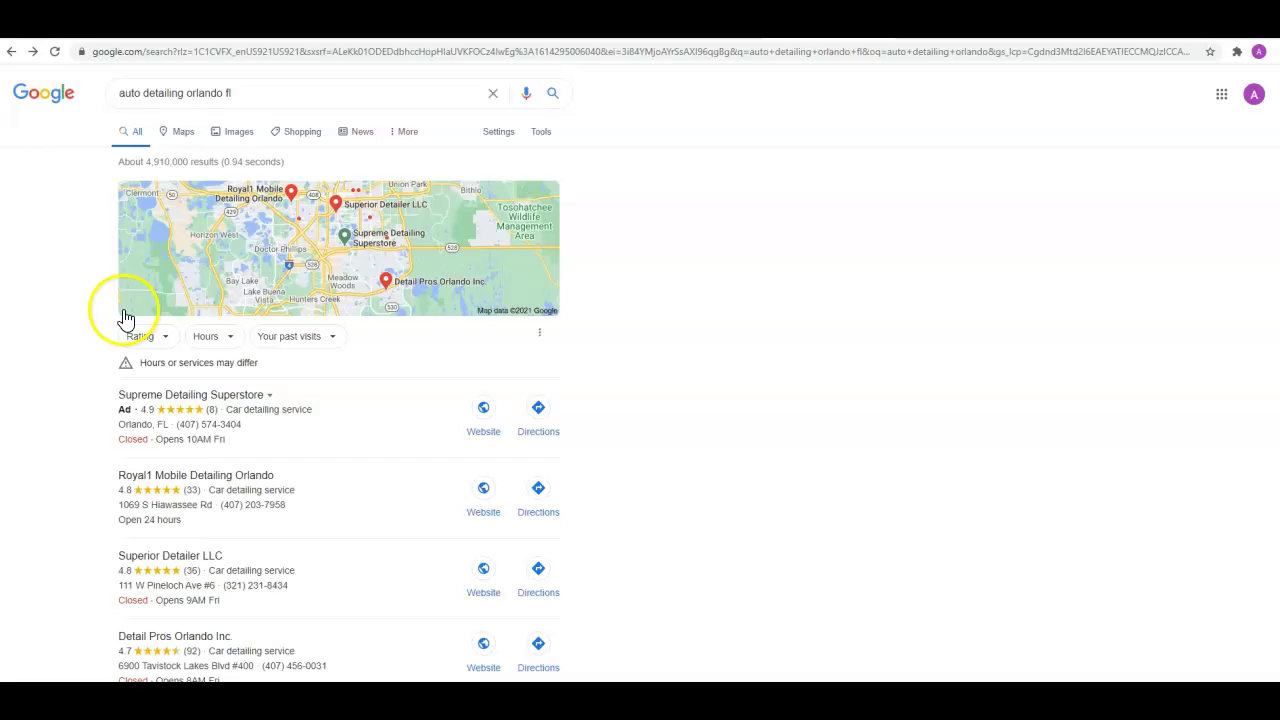
Examine the map listings and organic entries in the Google results for "auto detailing orlando fl"
{"action": "scroll", "coordinate": [118, 280], "scroll_direction": "down", "scroll_amount": 2}
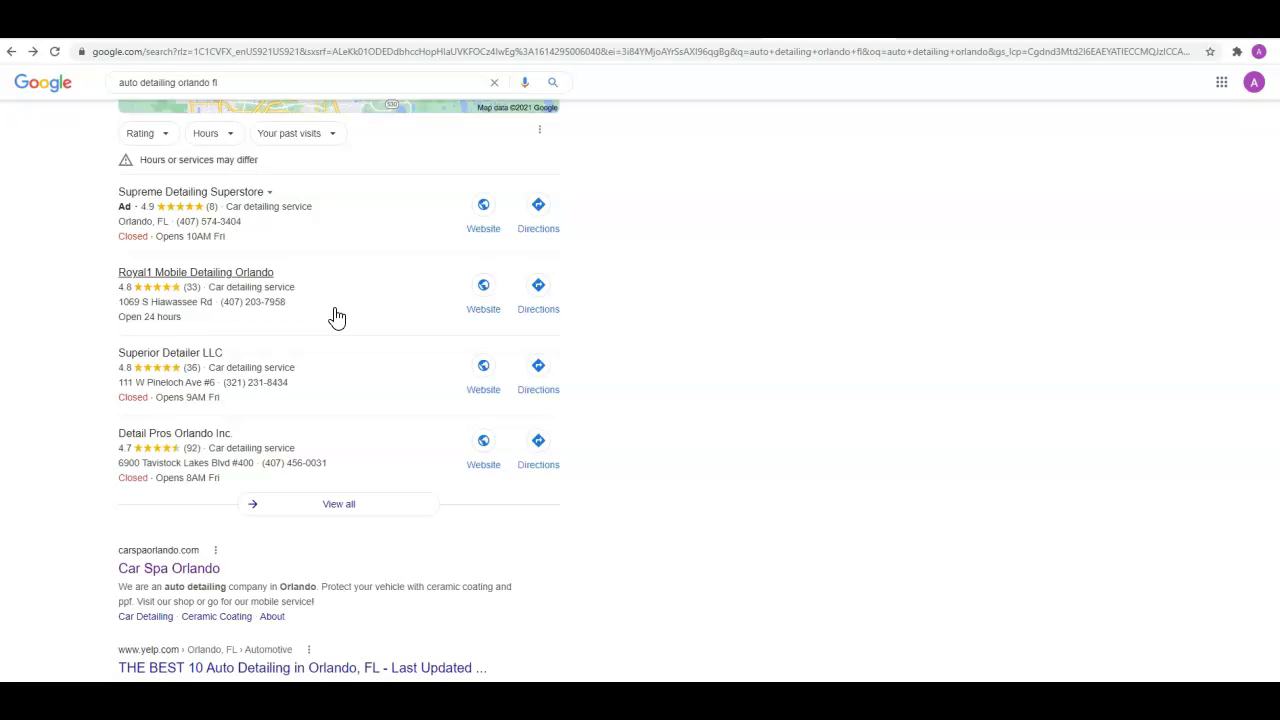
{"action": "scroll", "coordinate": [334, 317], "scroll_direction": "up", "scroll_amount": 2}
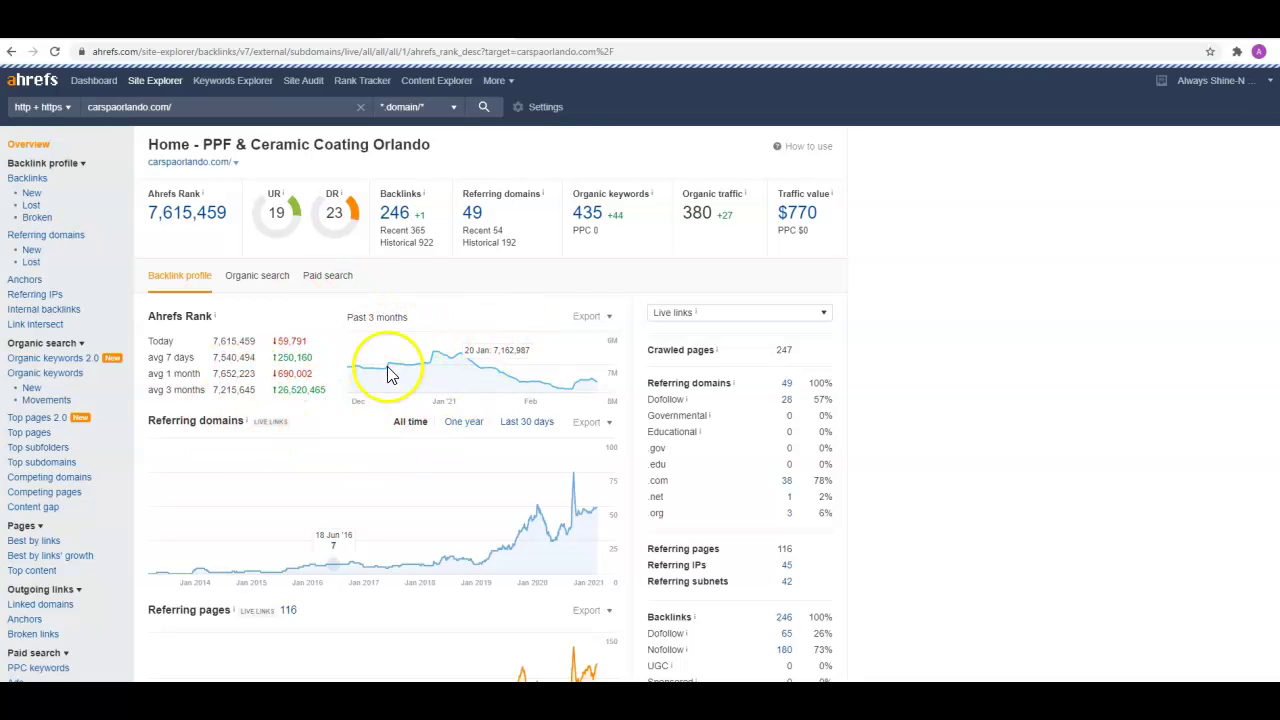
Open the backlinks report for carspaorlando.com from its Ahrefs overview
{"action": "left_click", "coordinate": [396, 214]}
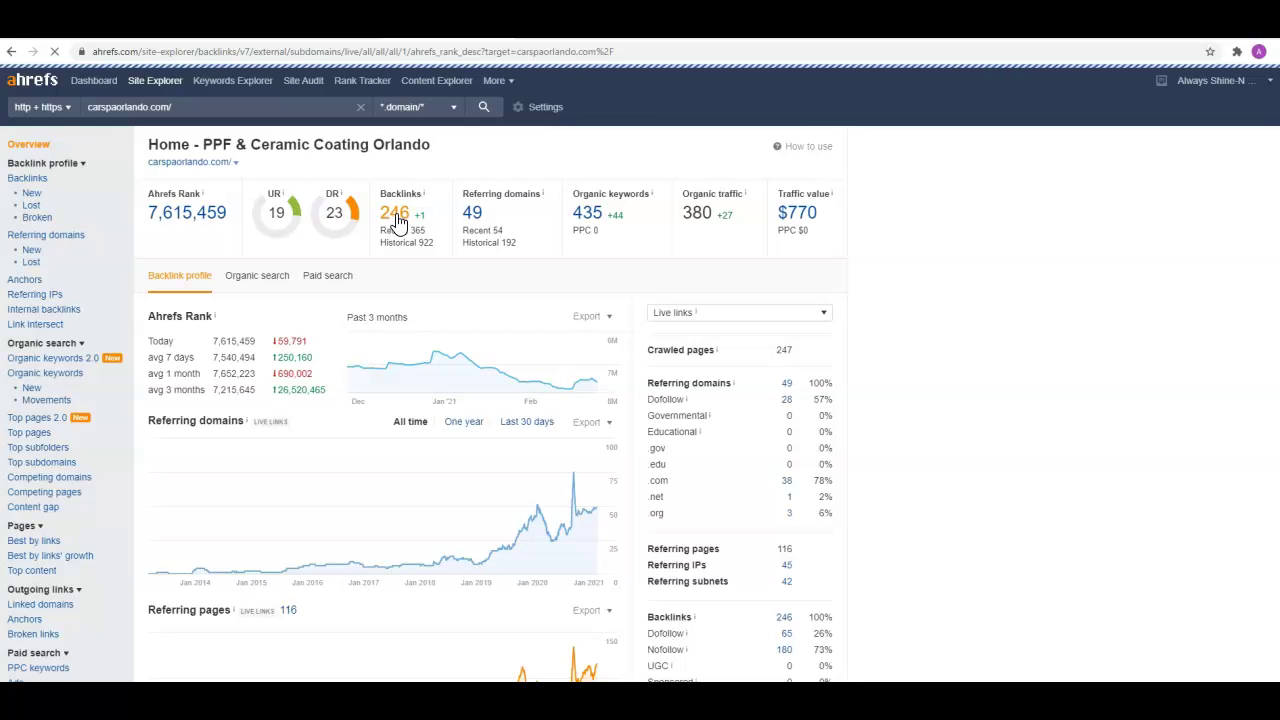
{"action": "left_click", "coordinate": [398, 222]}
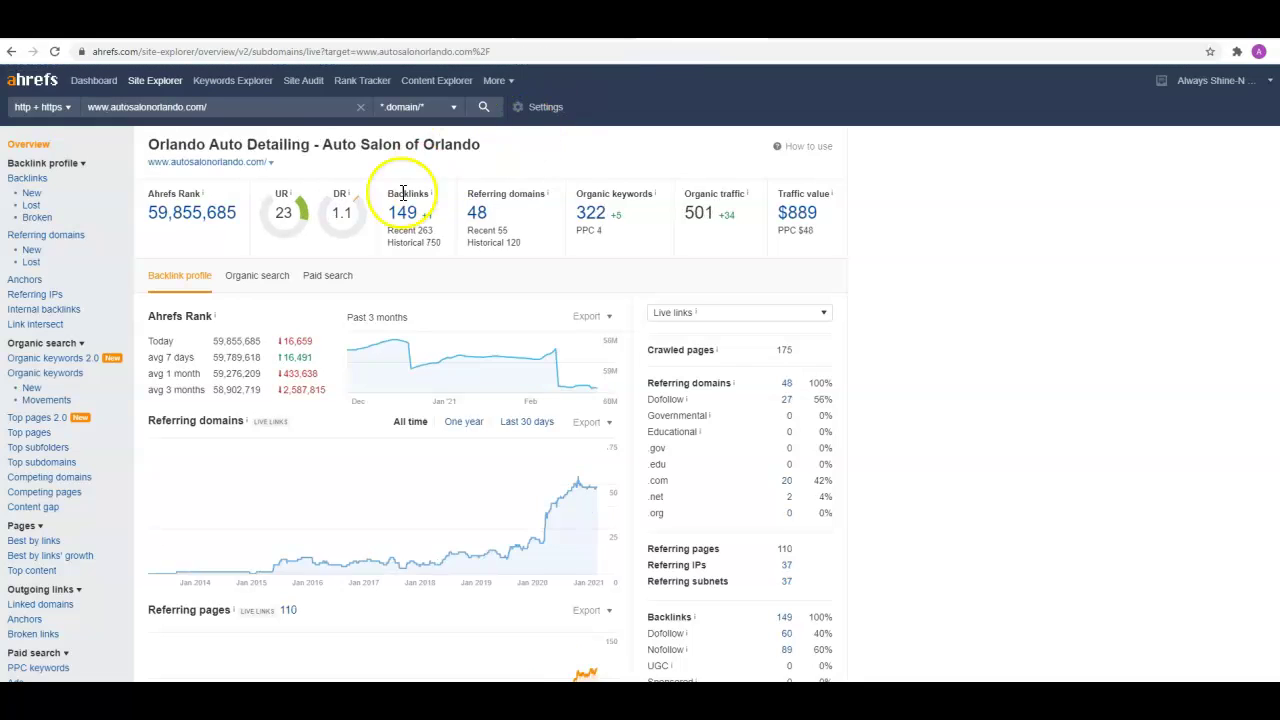
Open the backlinks report for autosalonorlando.com in Ahrefs and examine its referring pages and anchors
{"action": "left_click", "coordinate": [403, 195]}
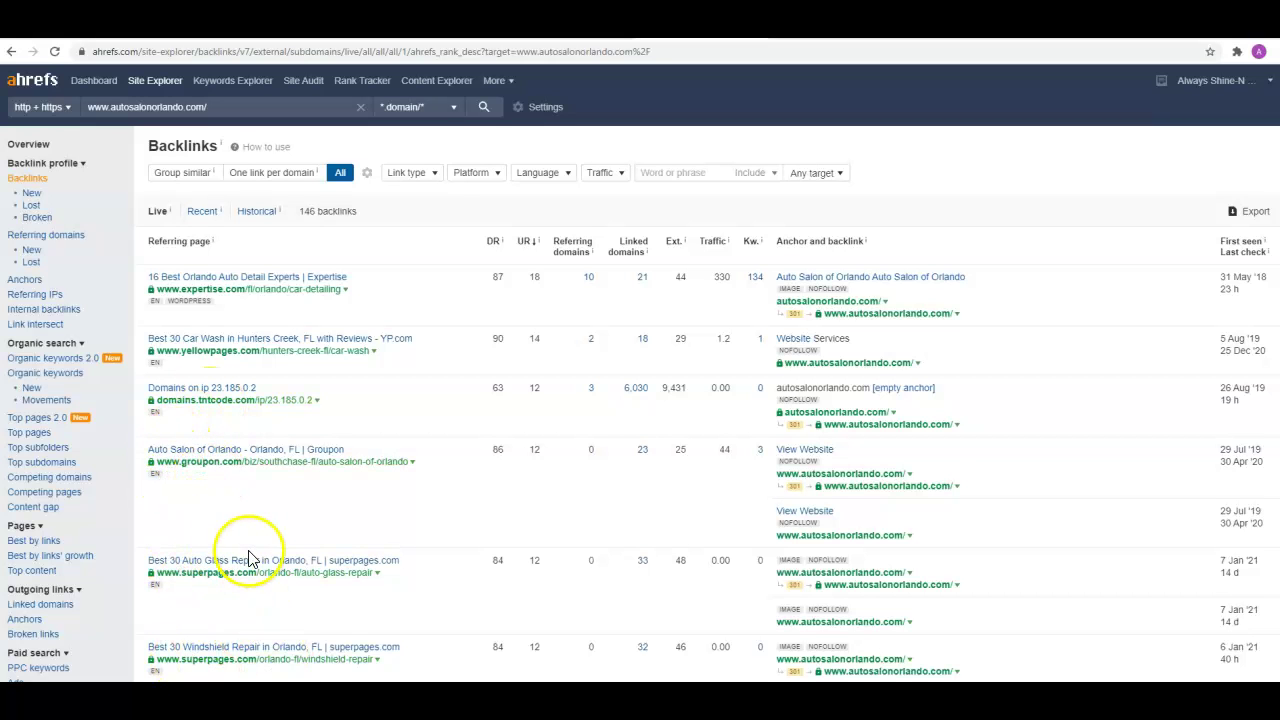
{"action": "scroll", "coordinate": [248, 560], "scroll_direction": "down", "scroll_amount": 4}
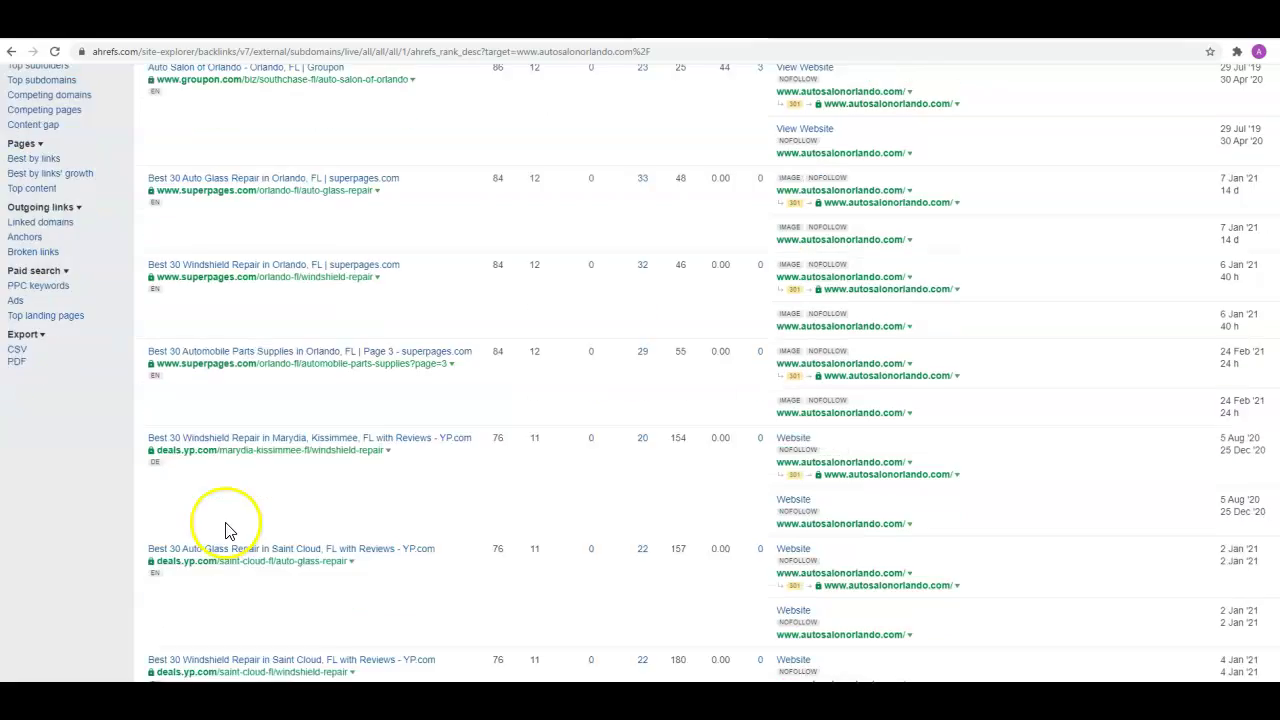
{"action": "scroll", "coordinate": [230, 530], "scroll_direction": "down", "scroll_amount": 5}
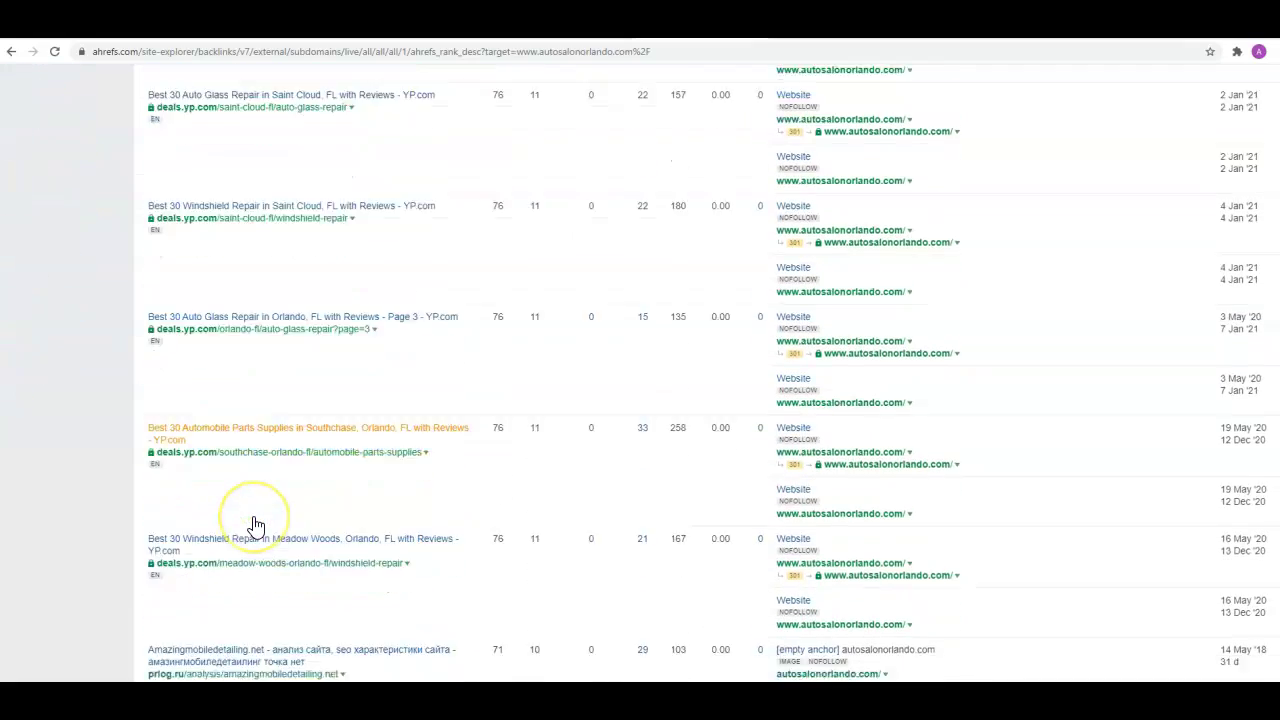
{"action": "scroll", "coordinate": [255, 525], "scroll_direction": "down", "scroll_amount": 2}
{"action": "scroll", "coordinate": [255, 525], "scroll_direction": "down", "scroll_amount": 1}
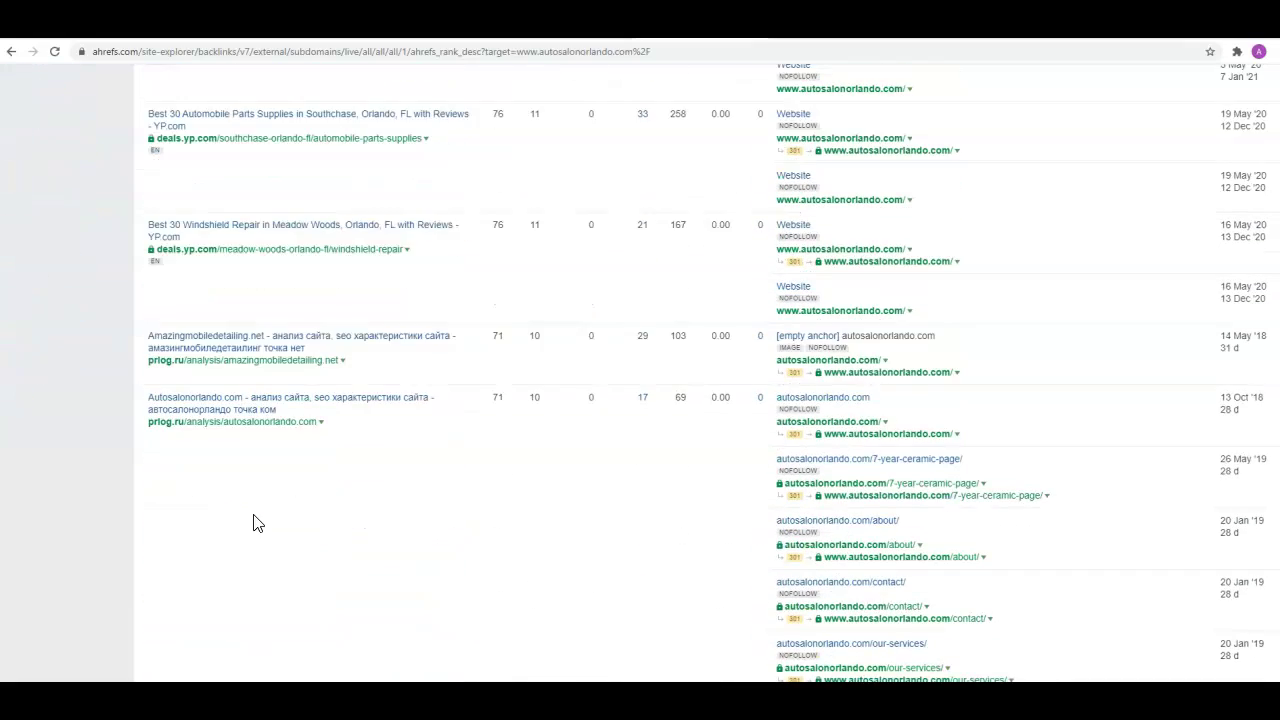
{"action": "scroll", "coordinate": [255, 525], "scroll_direction": "up", "scroll_amount": 5}
{"action": "scroll", "coordinate": [255, 520], "scroll_direction": "up", "scroll_amount": 10}
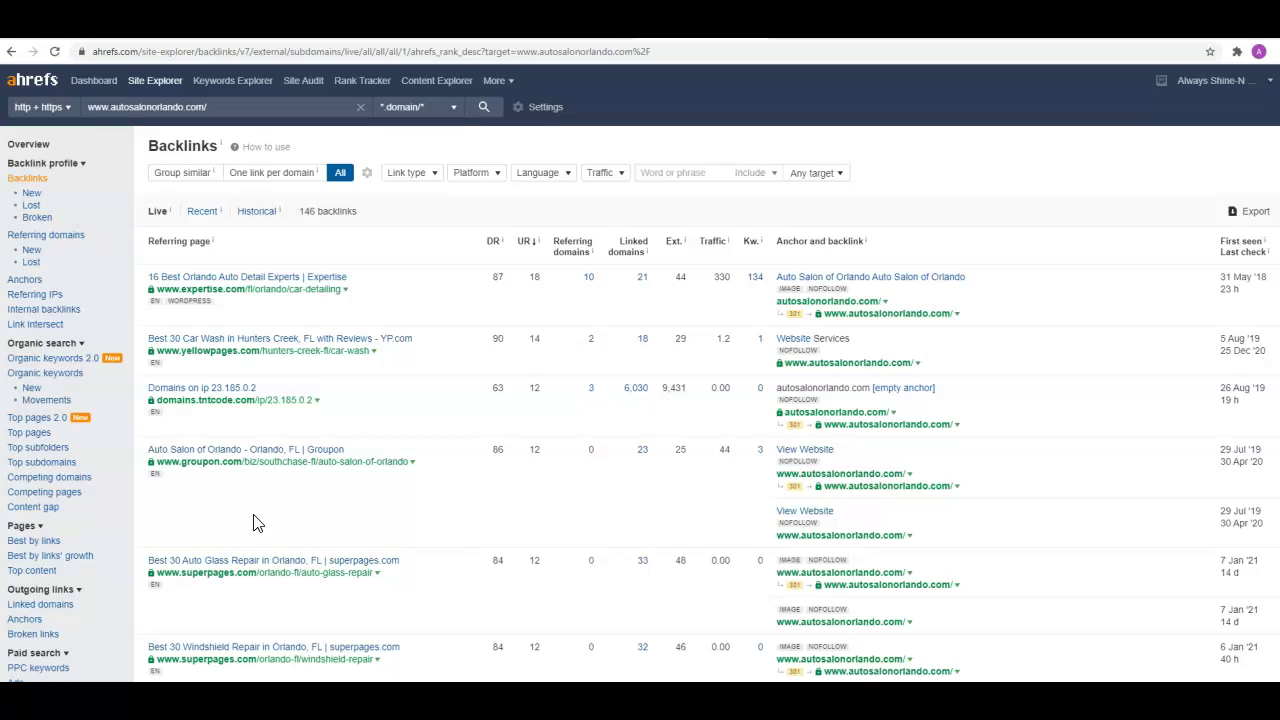
Return to the Ahrefs overview of autosalonorlando.com and switch back to the Golding's Car Detailing website
{"action": "left_click", "coordinate": [30, 146]}
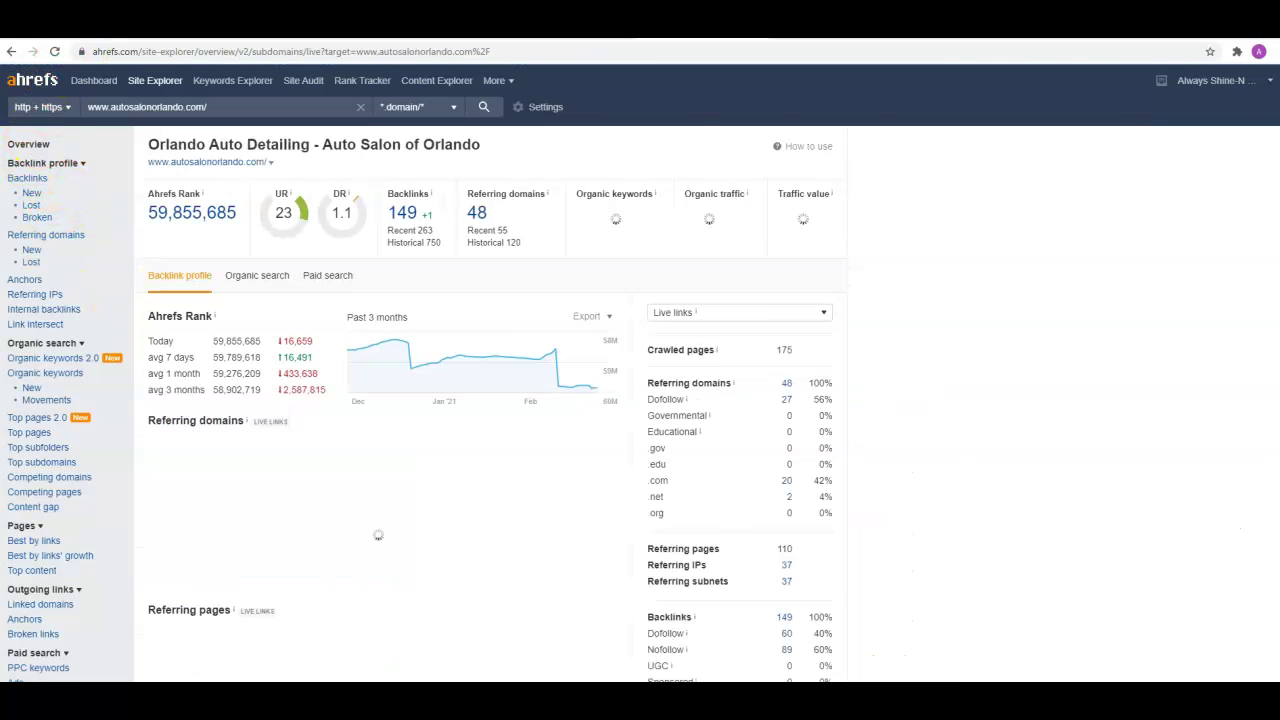
{"action": "left_click", "coordinate": [85, 25]}
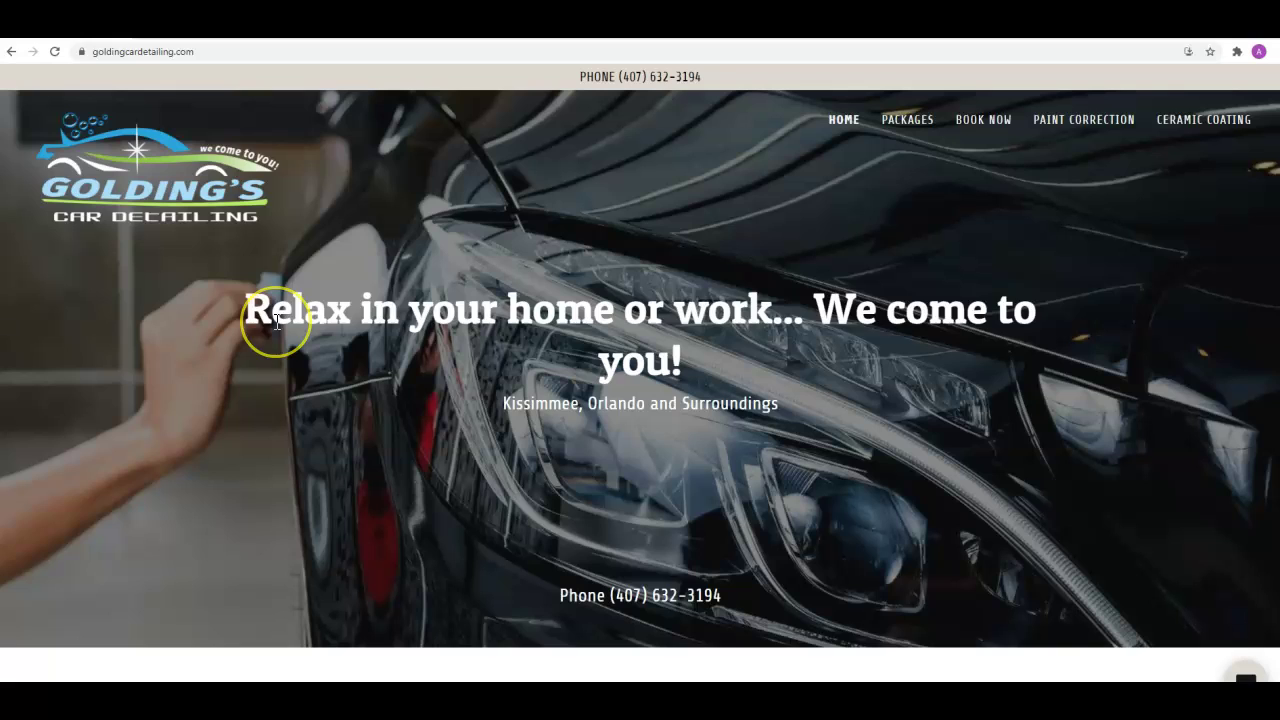